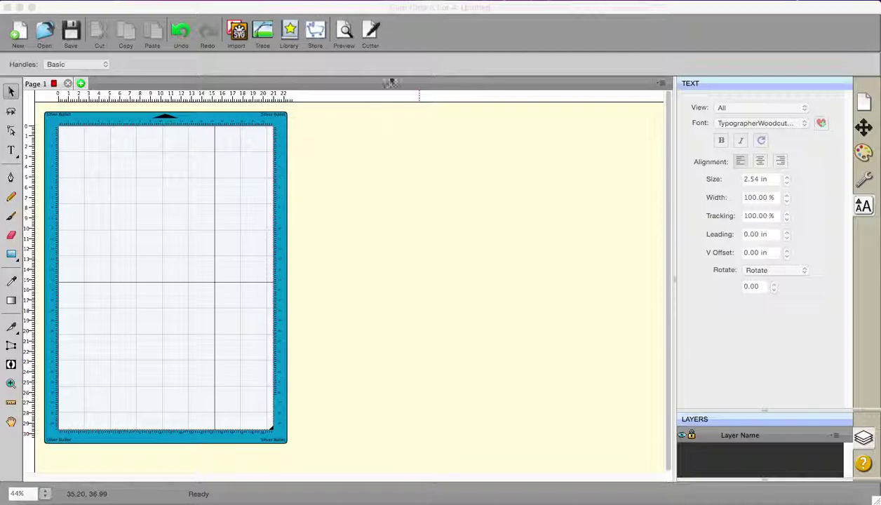
Open Preferences from the application menu to the General tab showing SVG DPI 90 (Inkscape).
left_click(120, 3)
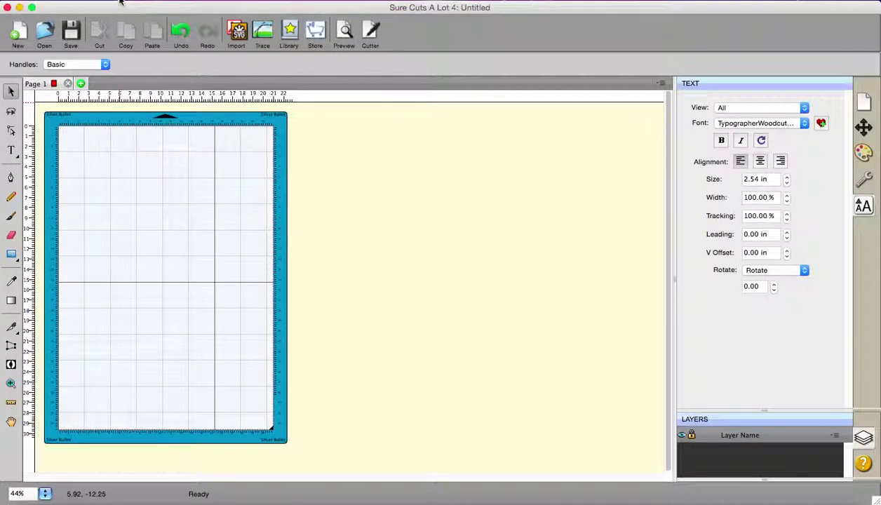
left_click(63, 2)
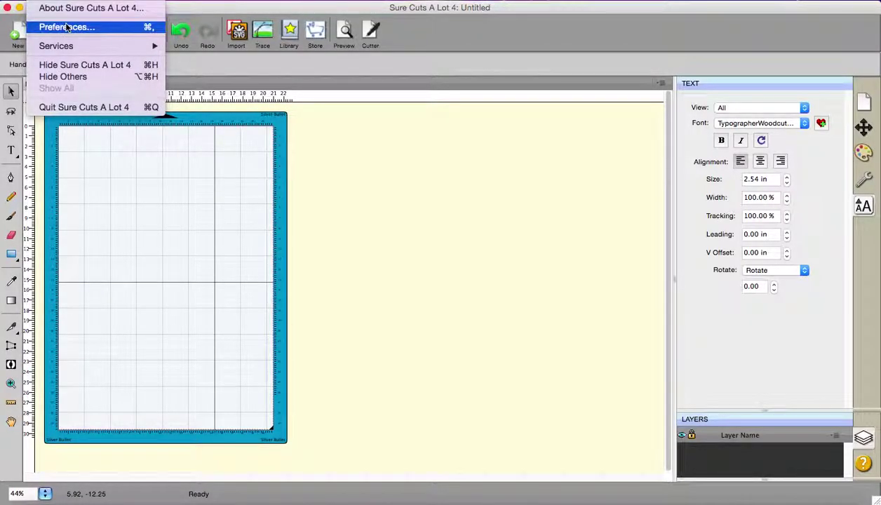
left_click(66, 27)
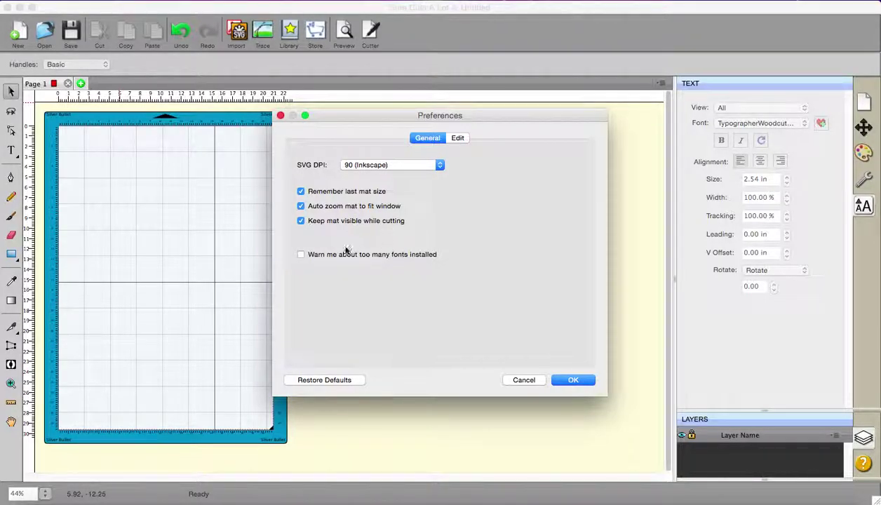
Look over the Edit tab preferences, then cancel without applying changes.
left_click(458, 139)
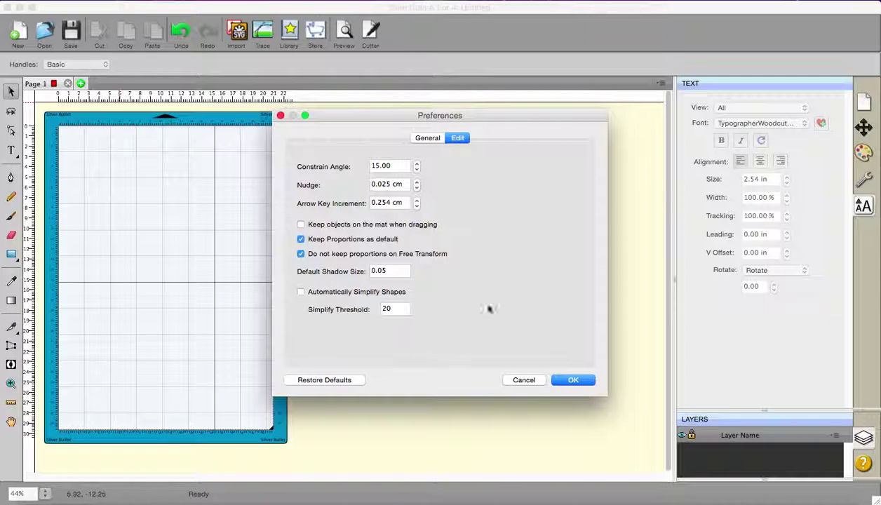
left_click(525, 380)
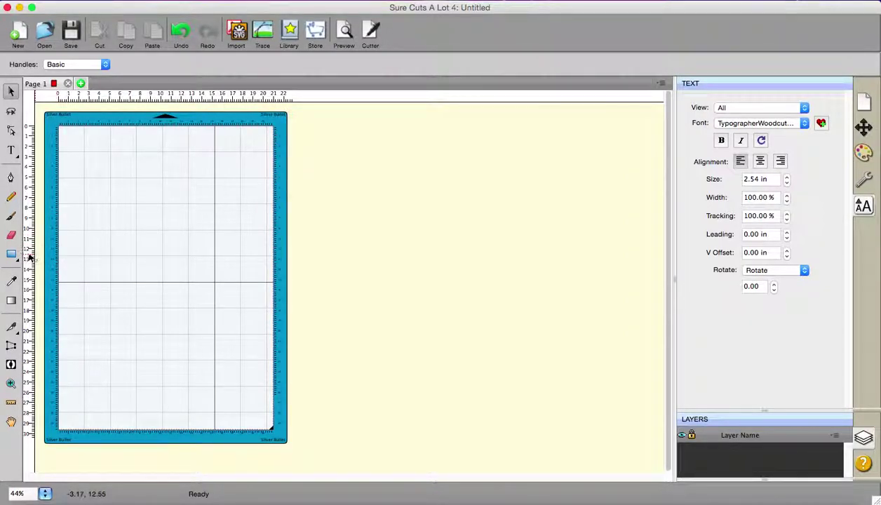
Sketch an irregular closed outline on the upper-left of the mat with the Pencil tool.
left_click(11, 197)
left_click(99, 251)
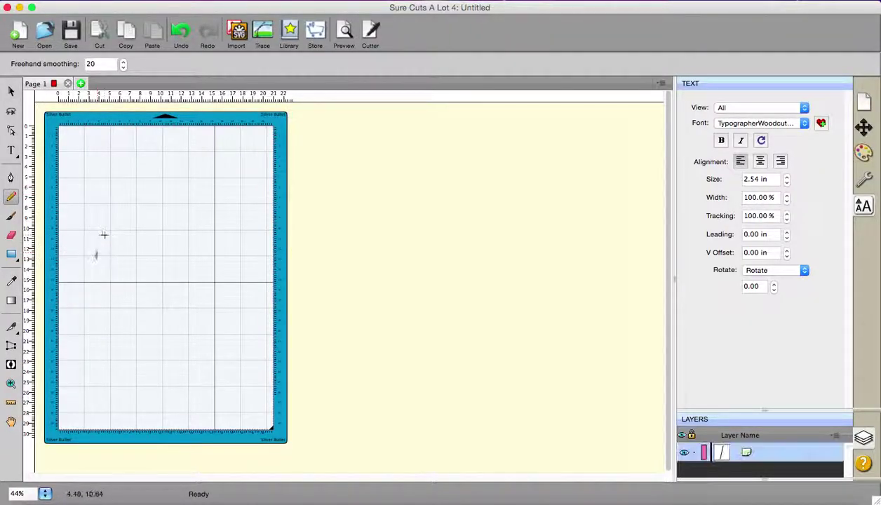
mouse_move(95, 250)
left_mouse_down()
mouse_move(115, 218)
mouse_move(140, 202)
mouse_move(152, 233)
mouse_move(199, 260)
mouse_move(194, 295)
mouse_move(141, 324)
mouse_move(96, 254)
left_mouse_up()
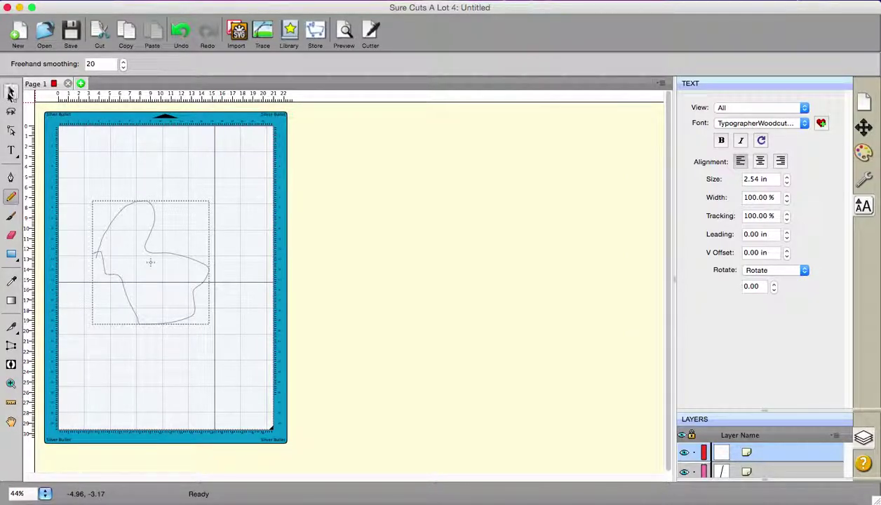
left_click(11, 93)
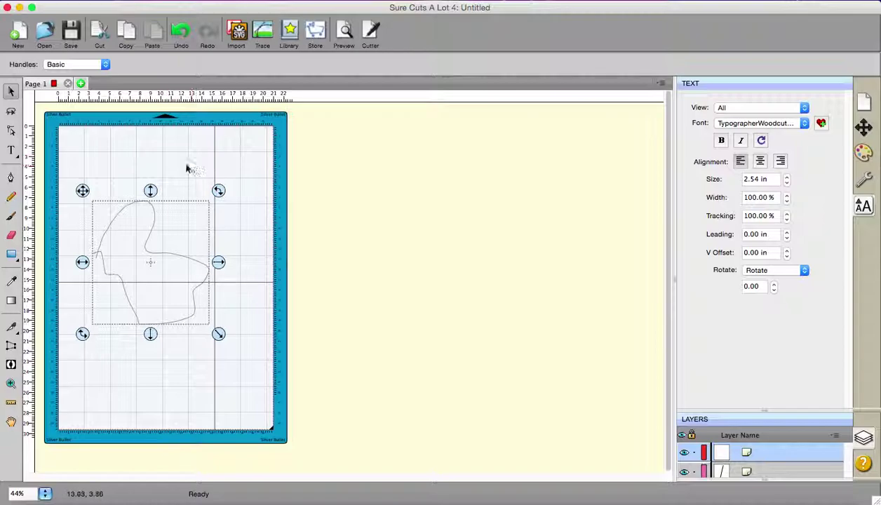
Delete the freehand outline and draw four rectangles on the mat.
key("Delete")
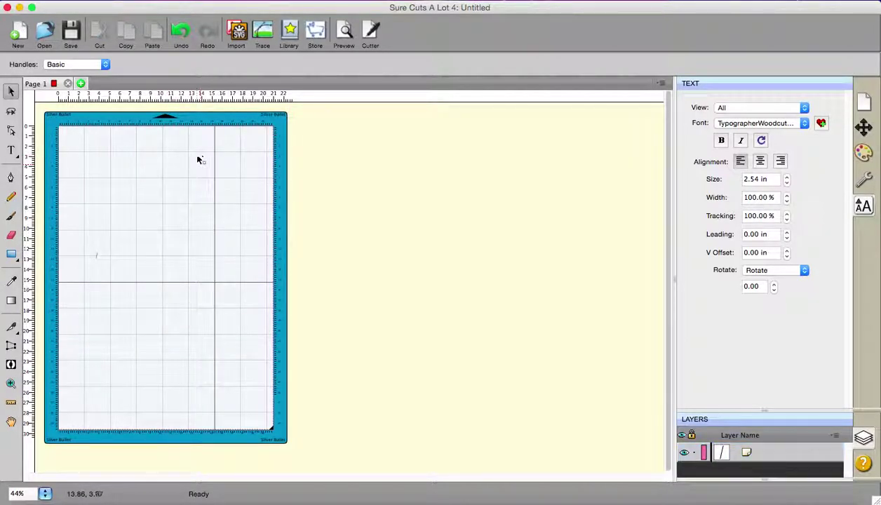
left_click(12, 255)
left_click_drag(109, 193, 196, 294)
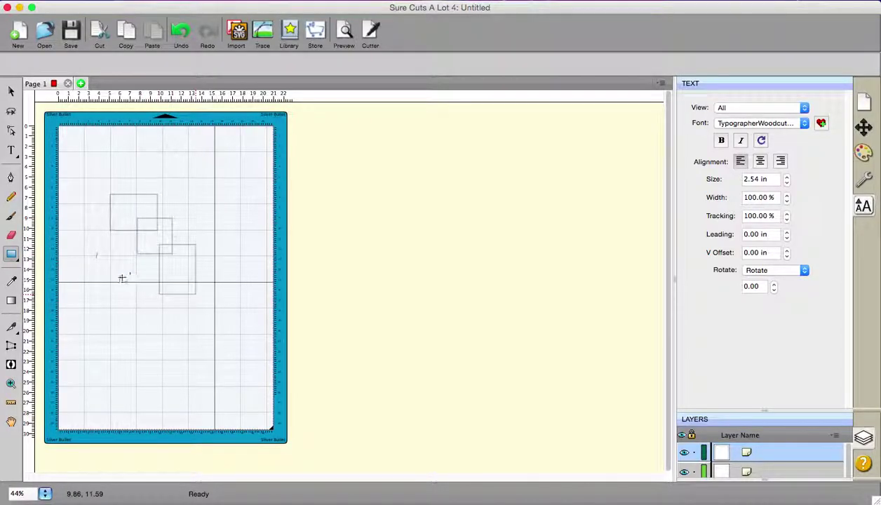
left_click_drag(119, 279, 146, 342)
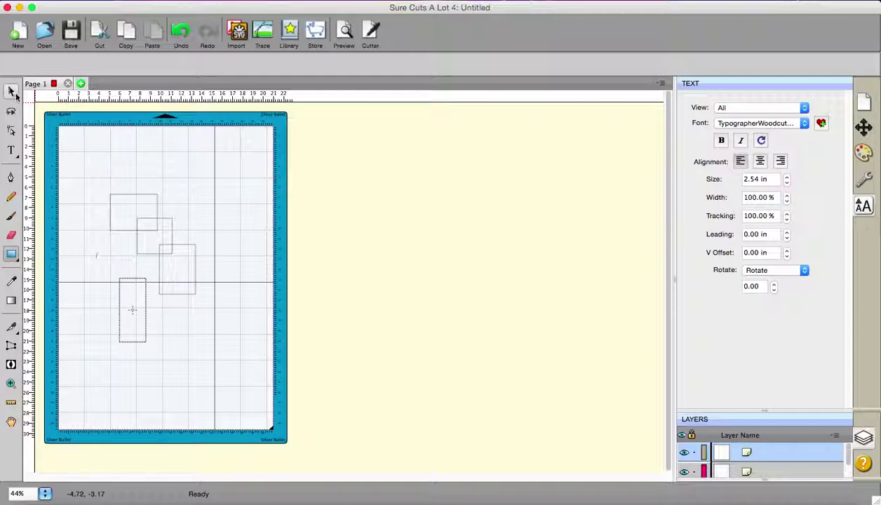
Tilt the top rectangle slightly with the Select tool, then deselect it.
left_click(11, 93)
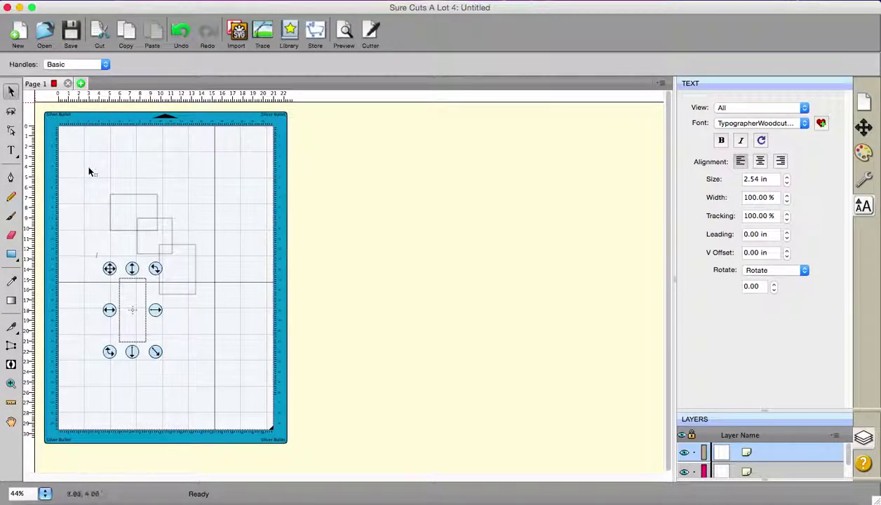
left_click_drag(85, 172, 207, 304)
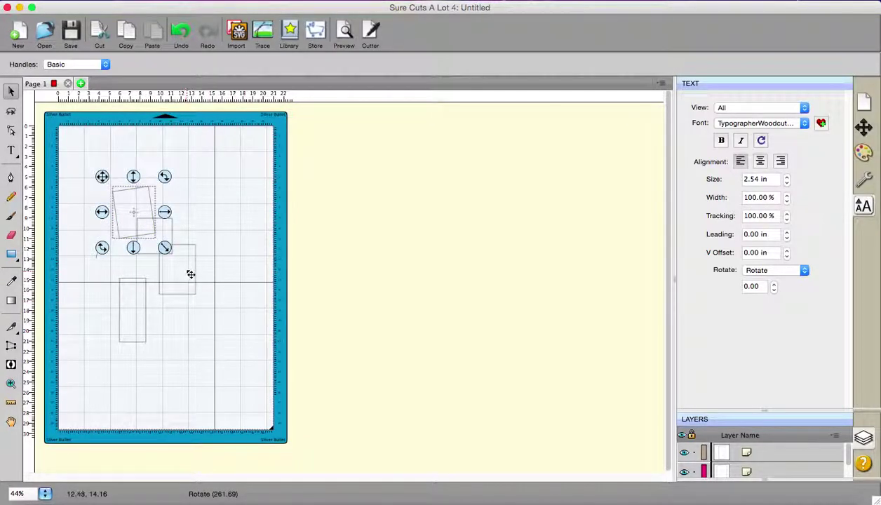
left_click(75, 237)
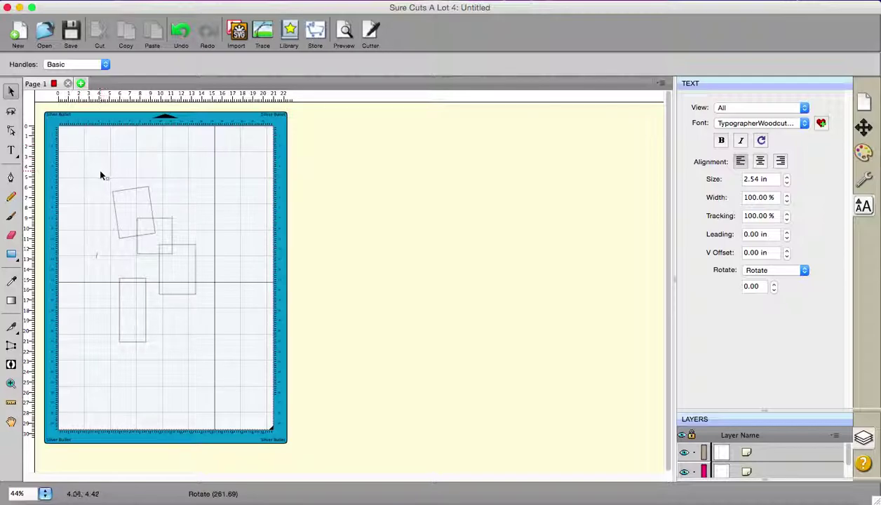
left_click_drag(89, 172, 161, 177)
Knife a cut across the top rectangle and shift the tilted rectangle to the right.
left_click(11, 130)
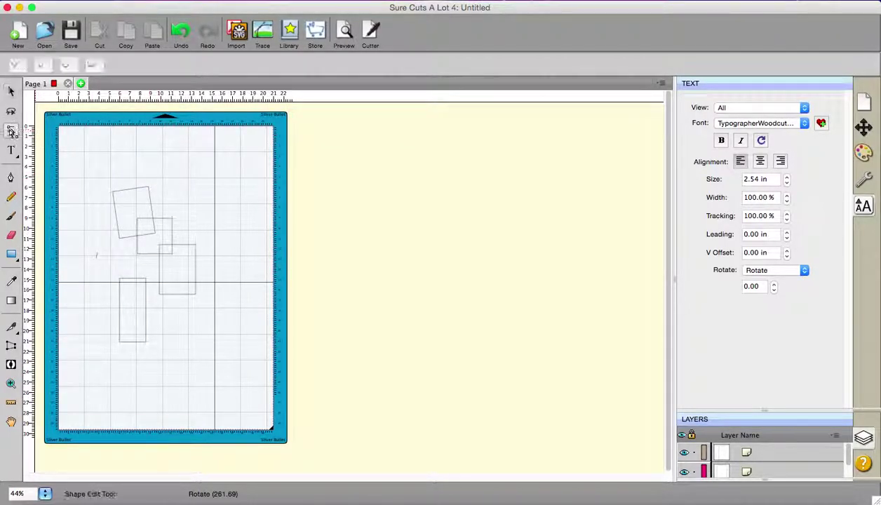
left_click(11, 112)
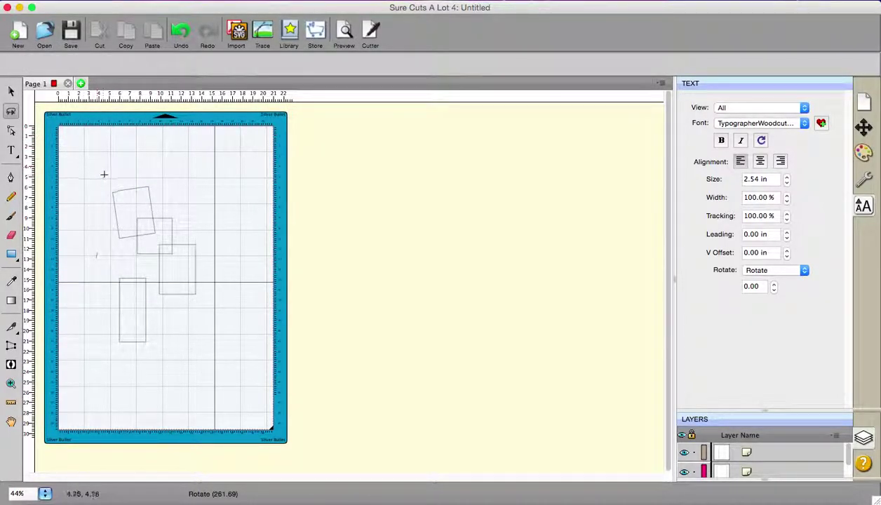
mouse_move(94, 179)
left_mouse_down()
mouse_move(147, 182)
mouse_move(166, 199)
mouse_move(161, 230)
mouse_move(137, 247)
mouse_move(102, 239)
mouse_move(93, 200)
mouse_move(105, 177)
left_mouse_up()
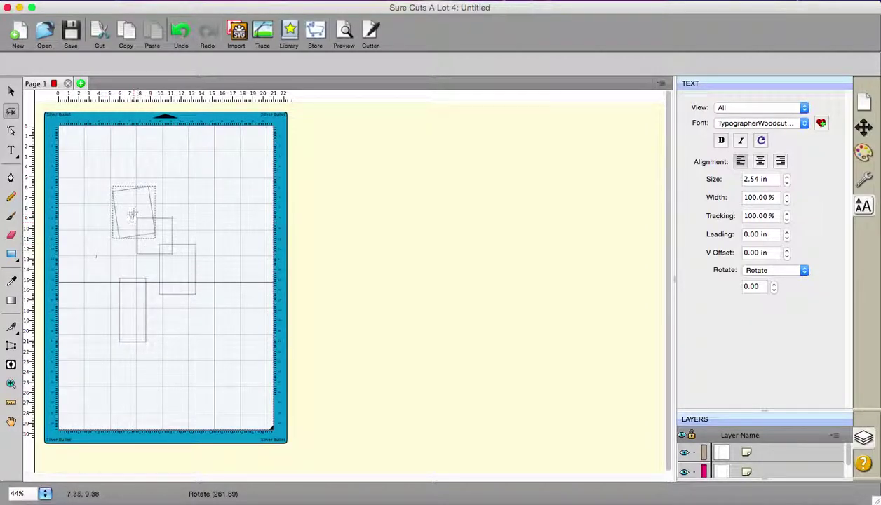
left_click(10, 92)
mouse_move(127, 196)
left_mouse_down()
mouse_move(344, 217)
mouse_move(134, 213)
left_mouse_up()
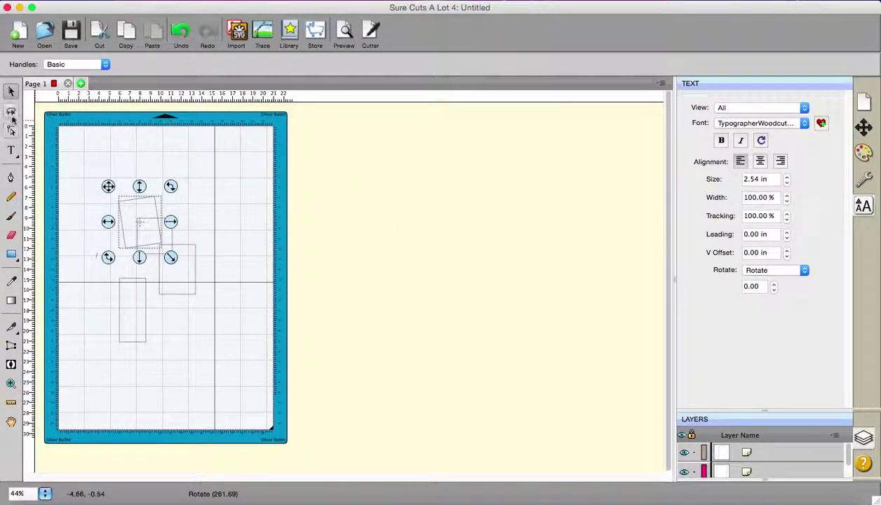
Slice through the overlapping rectangles, then pick the Type tool for text.
left_click(10, 111)
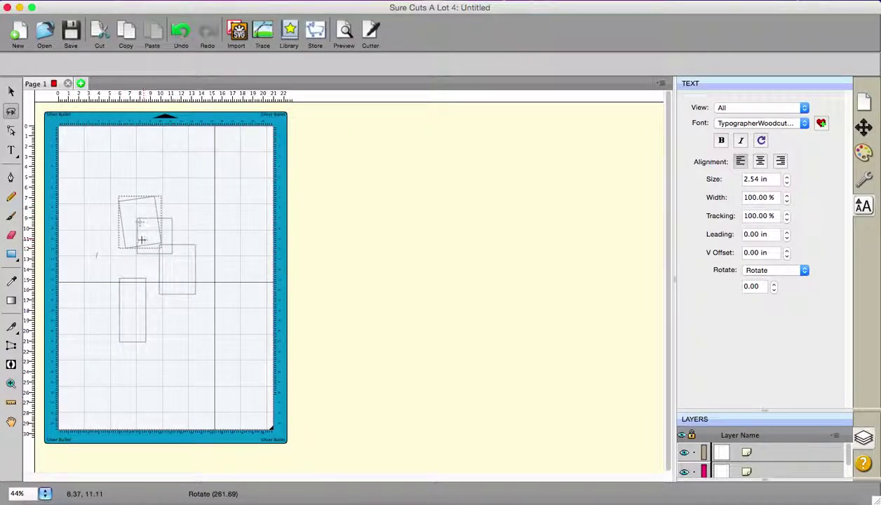
mouse_move(100, 269)
left_mouse_down()
mouse_move(133, 259)
mouse_move(158, 274)
mouse_move(172, 334)
mouse_move(149, 365)
mouse_move(109, 350)
mouse_move(102, 268)
left_mouse_up()
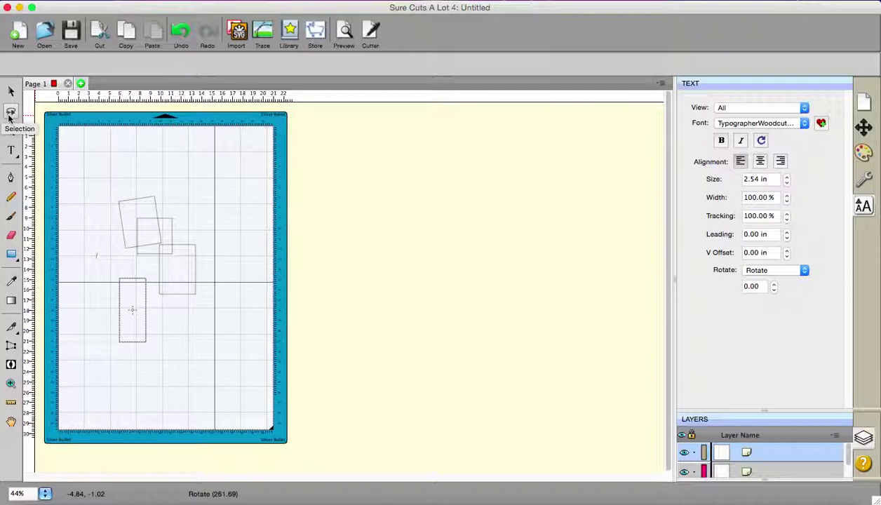
left_click(10, 113)
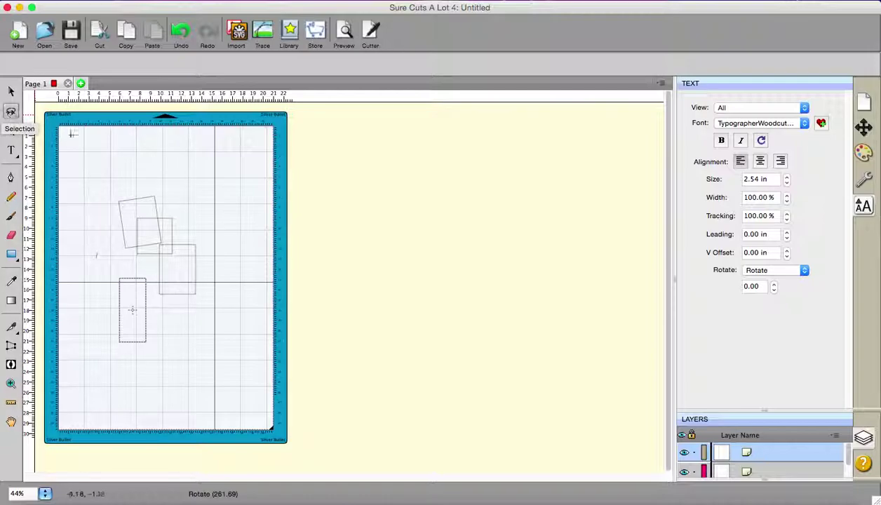
left_click(12, 152)
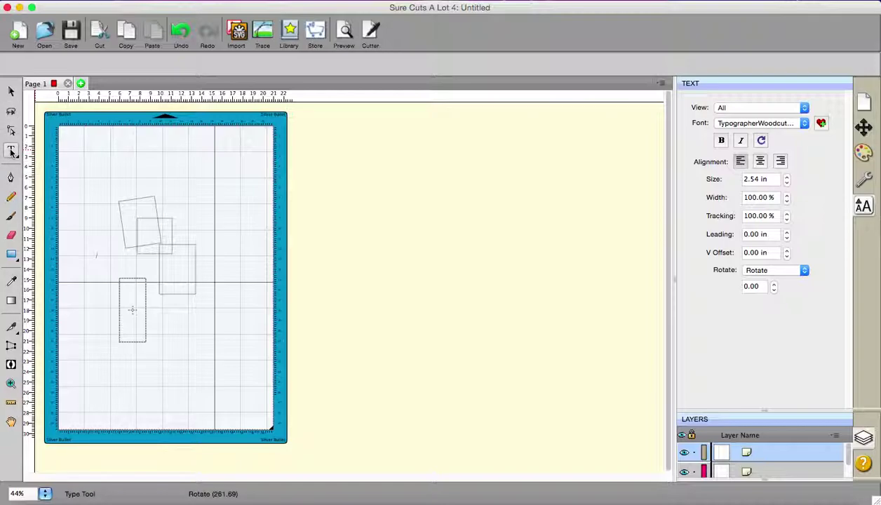
Type a TypographerWoodcut text line starting 'hggjg' near the top of the mat.
left_click(94, 158)
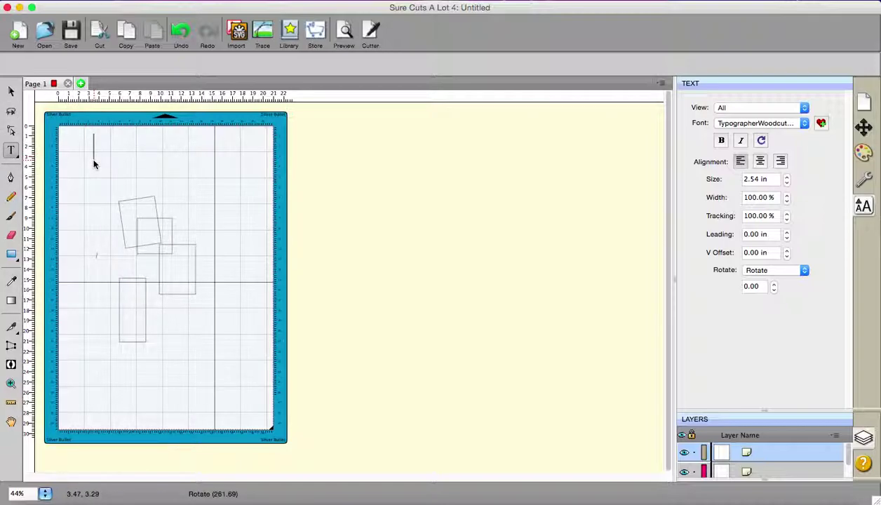
left_click(91, 166)
type("hggjg")
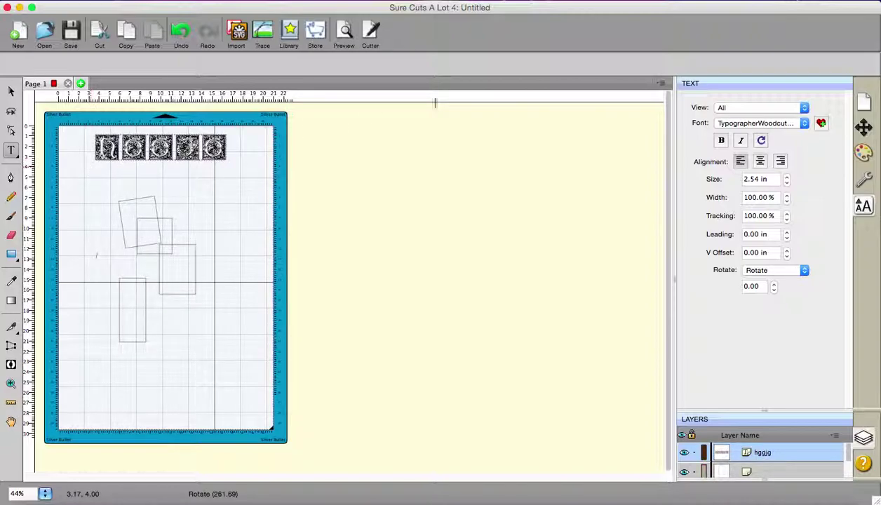
type("jhkh")
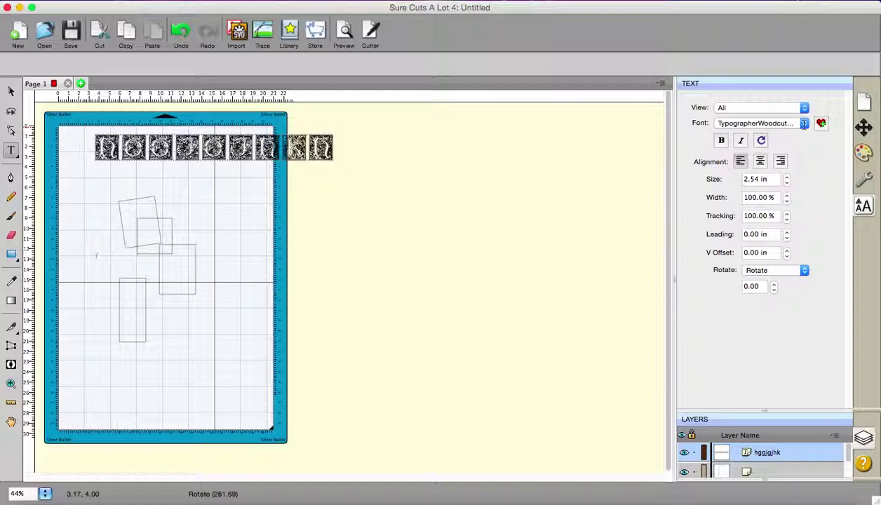
type("khkhkh")
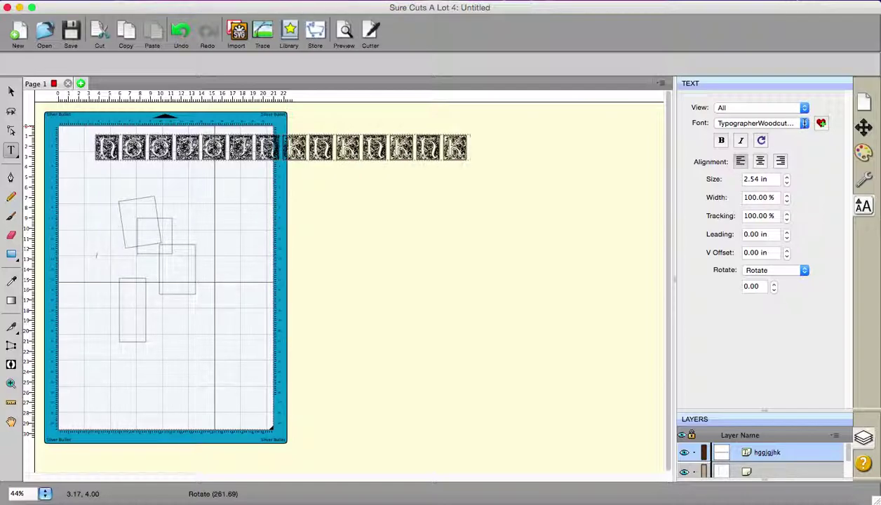
type("k")
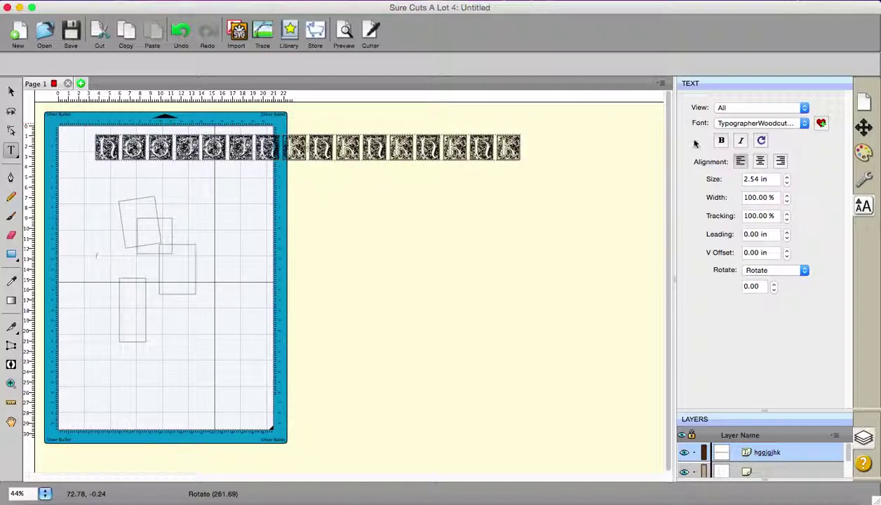
Pick Webdings from the Text panel's Font dropdown.
left_click(805, 123)
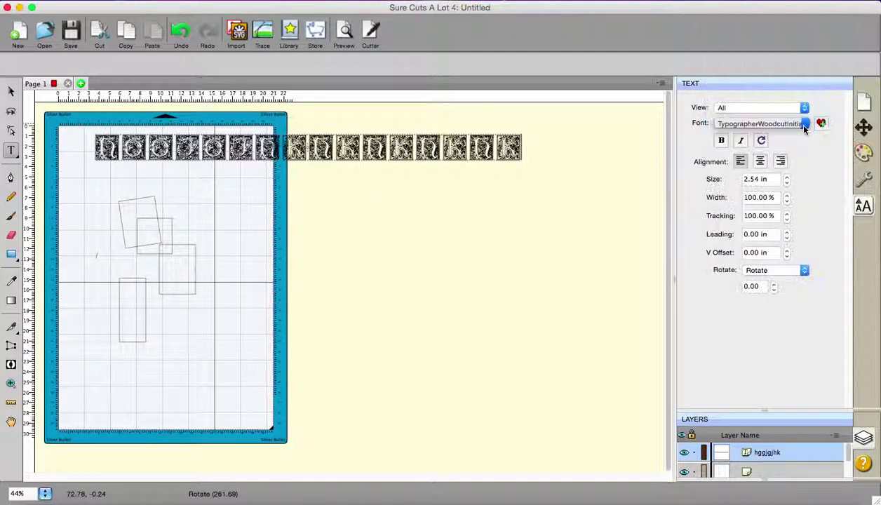
left_click(805, 126)
left_click(805, 124)
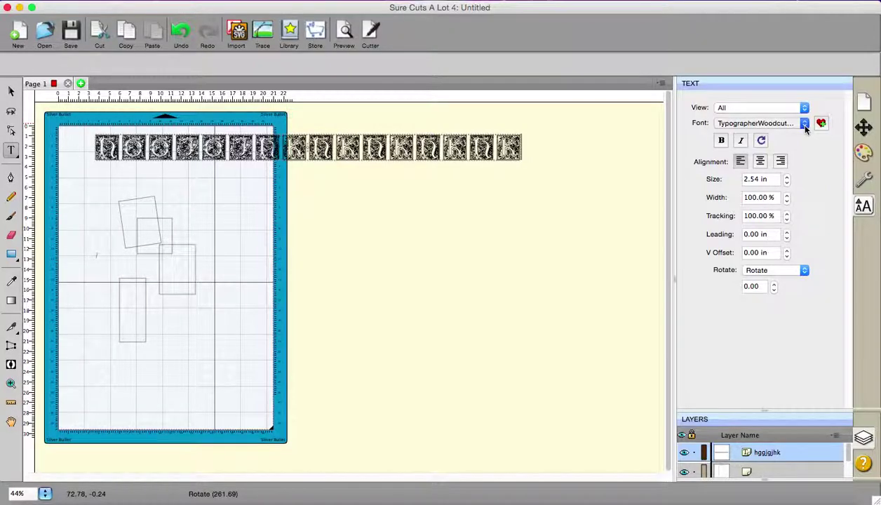
left_click(805, 124)
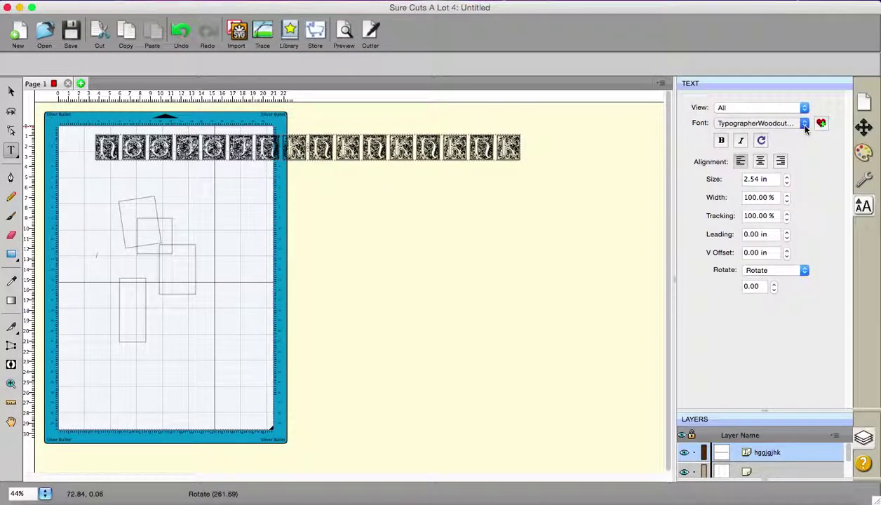
left_click(789, 122)
key("Escape")
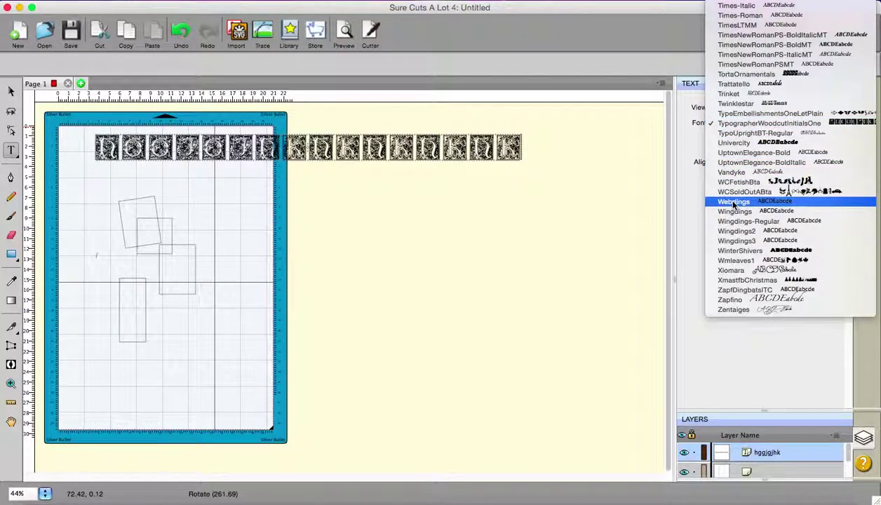
left_click(734, 201)
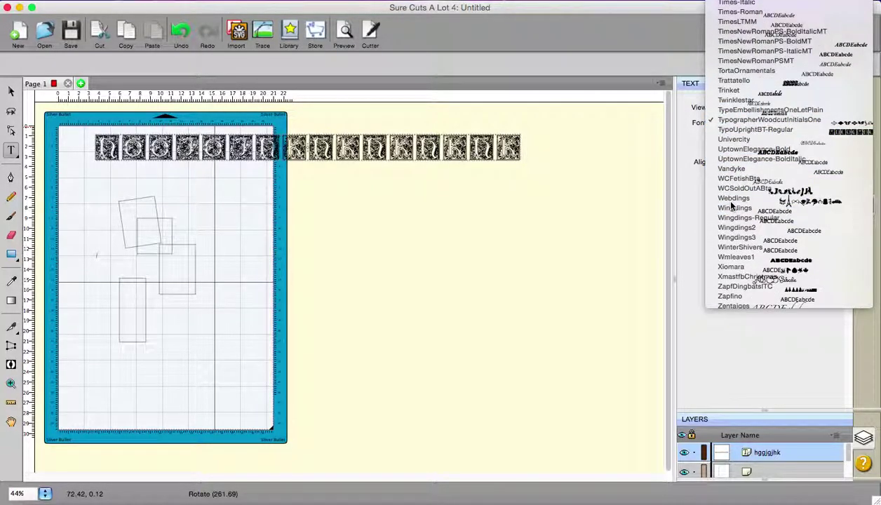
Type a Webdings line beginning 'gkjhlj' in the middle of the mat, right of the rectangles.
left_click(226, 225)
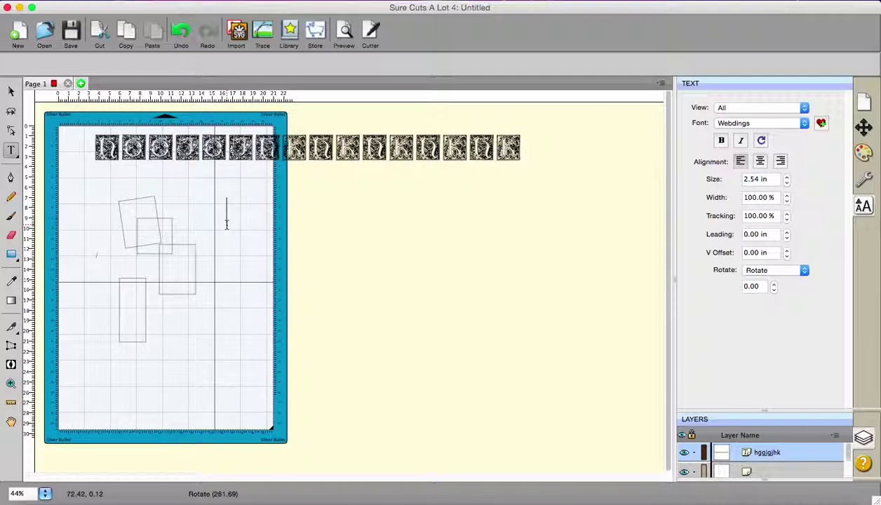
type("gkjhljhgjkhlk")
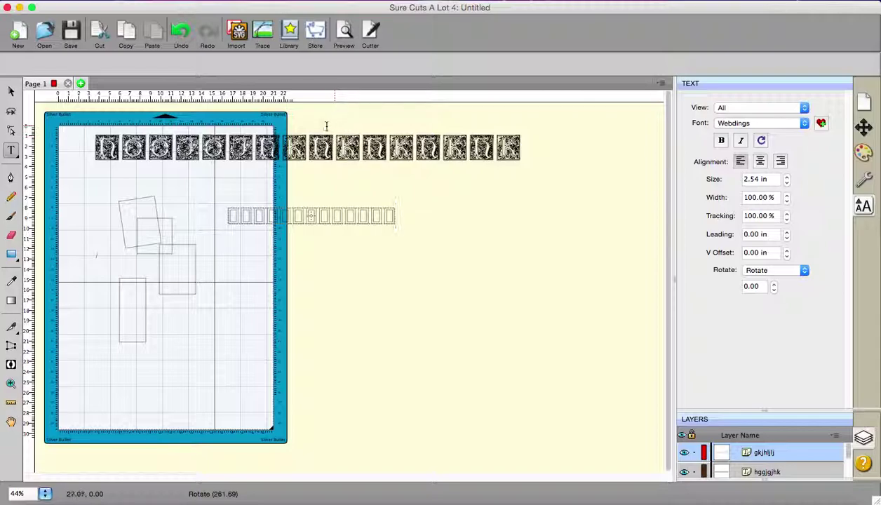
Open the Fonts section of My Library and scroll through the Webdings glyph previews.
left_click(289, 31)
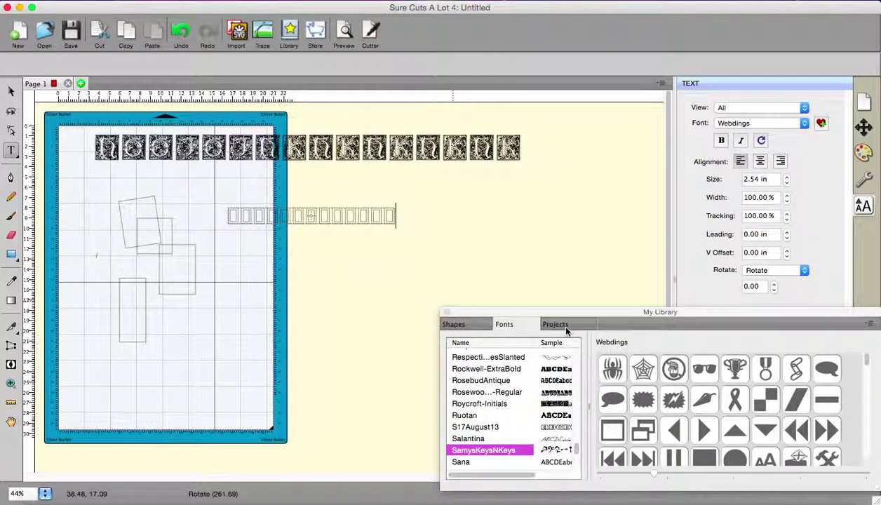
left_click(504, 327)
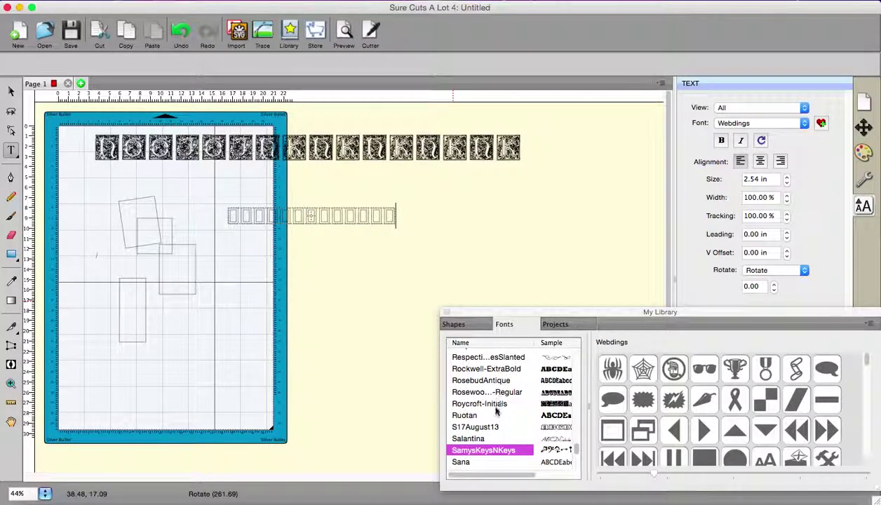
scroll(468, 415, "down", 2)
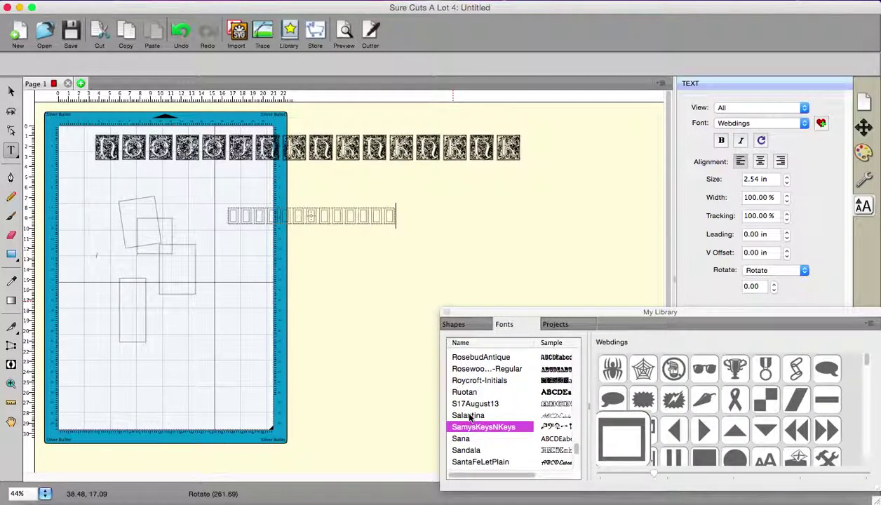
scroll(491, 414, "down", 5)
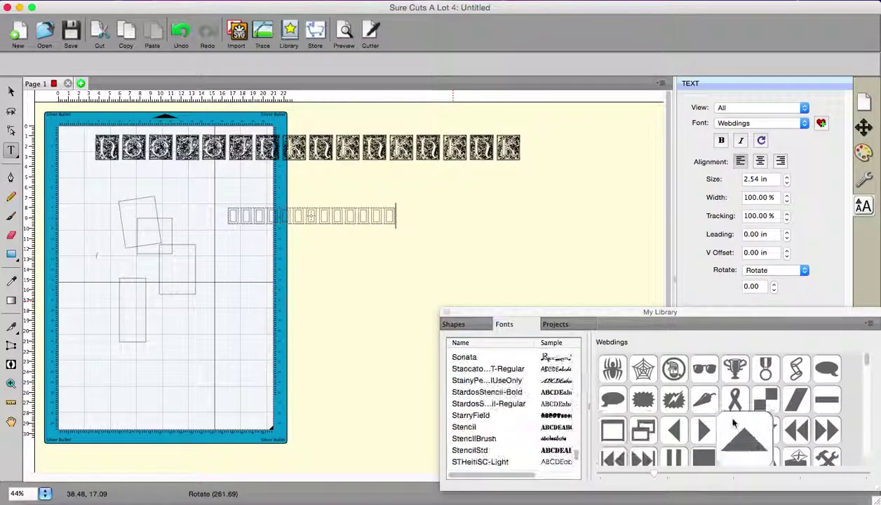
scroll(734, 422, "down", 1)
scroll(734, 423, "down", 6)
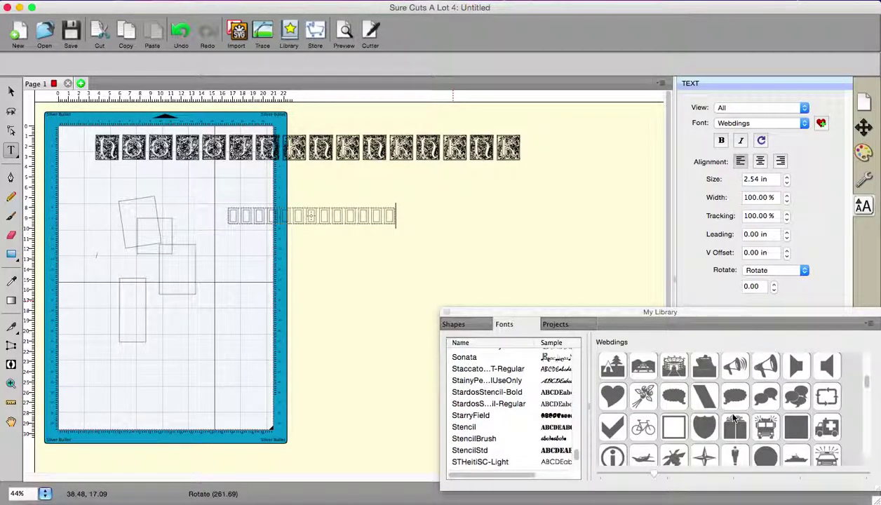